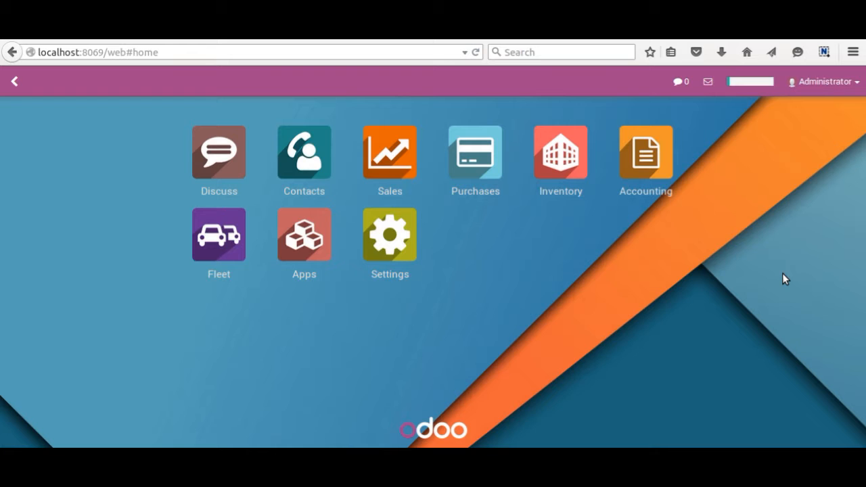
# Open the Accounting app and start a new transactions statement for the Petty Cash - PH journal.
pyautogui.click(645, 169)
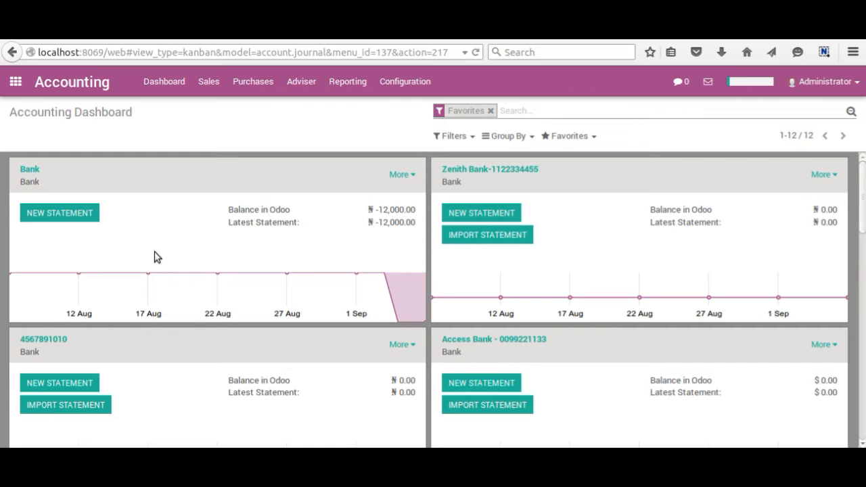
pyautogui.scroll(-3, 154, 258)
pyautogui.scroll(-5, 154, 257)
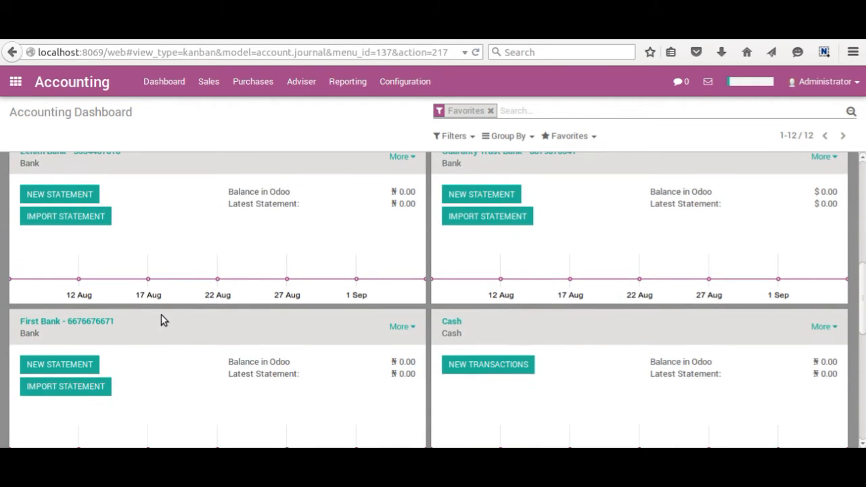
pyautogui.scroll(-3, 159, 319)
pyautogui.scroll(-2, 158, 318)
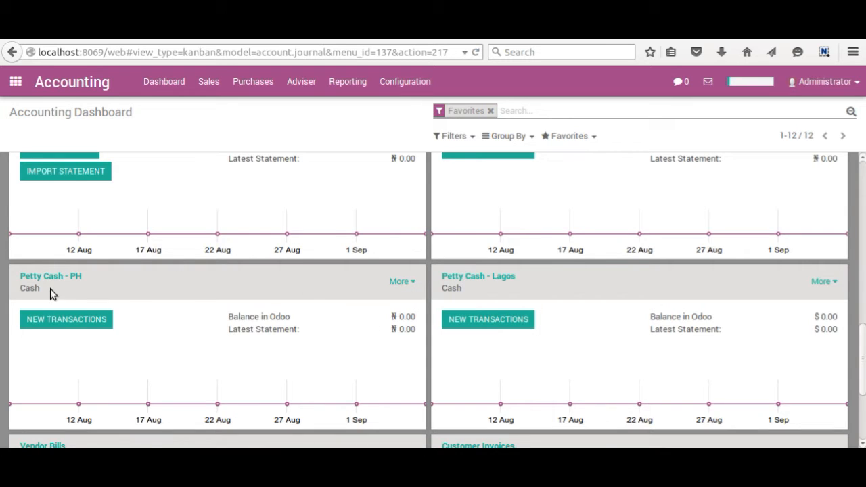
pyautogui.click(62, 330)
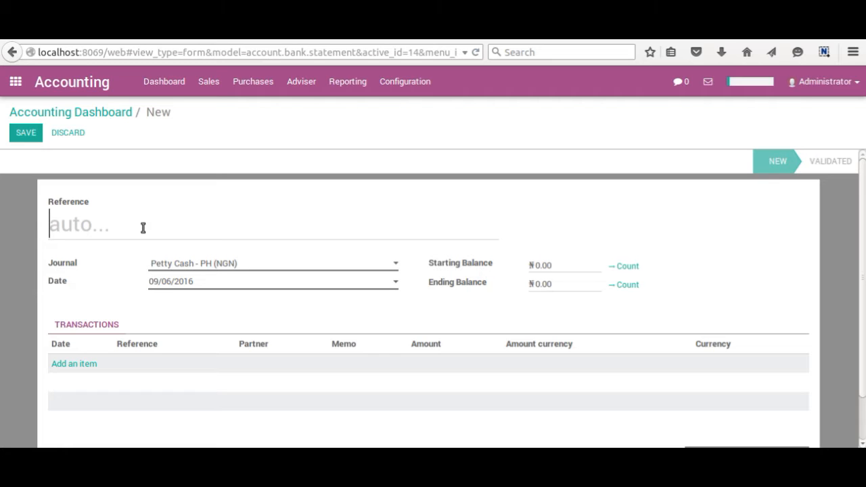
# Enter Request 001 as the reference of the new petty cash statement.
pyautogui.write('Re')
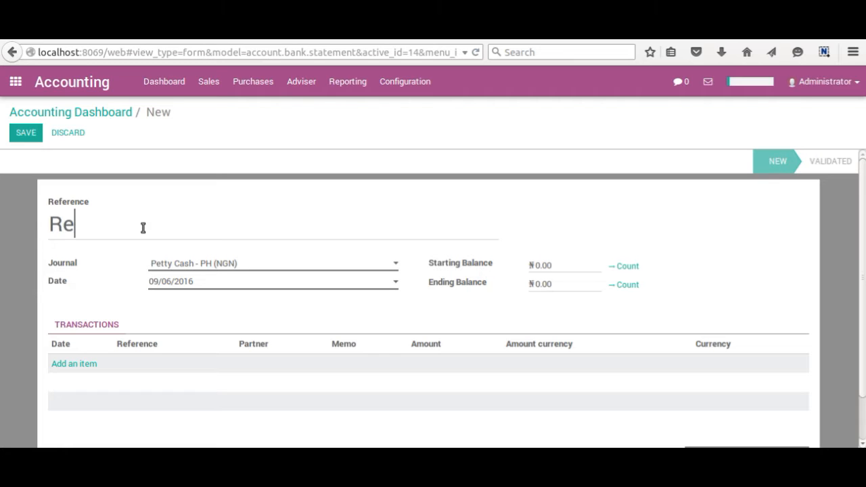
pyautogui.write('quest ')
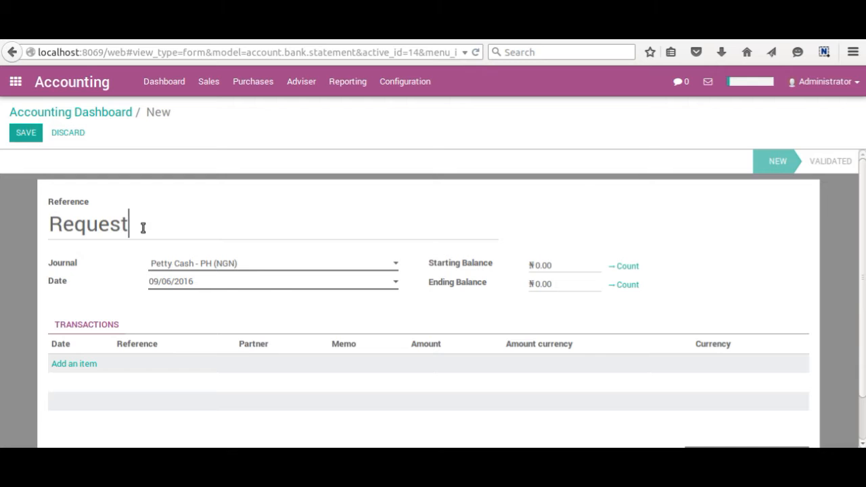
pyautogui.write('001')
pyautogui.click(216, 266)
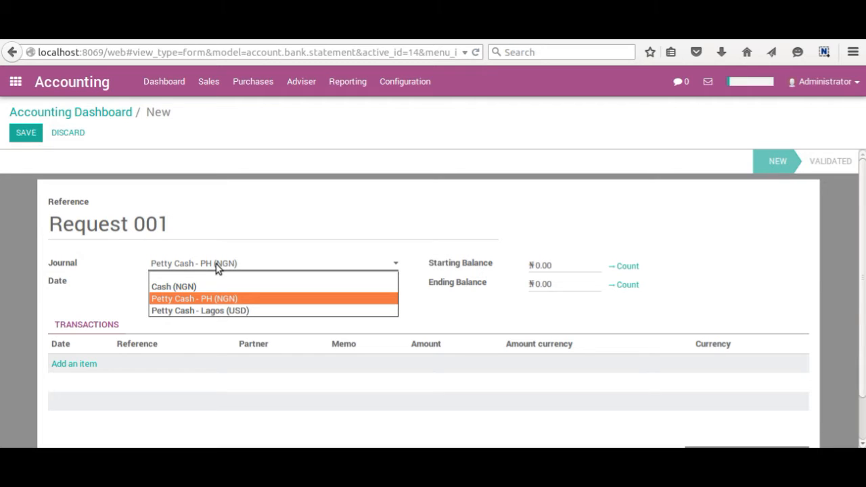
pyautogui.click(217, 266)
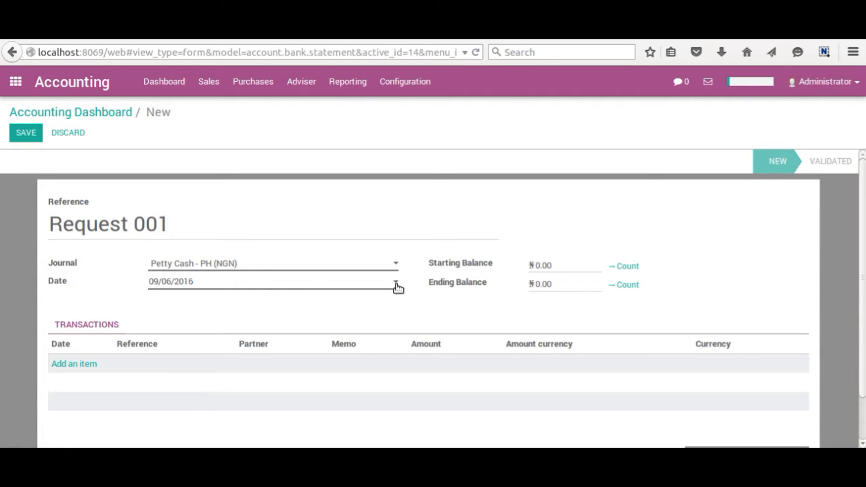
pyautogui.click(367, 279)
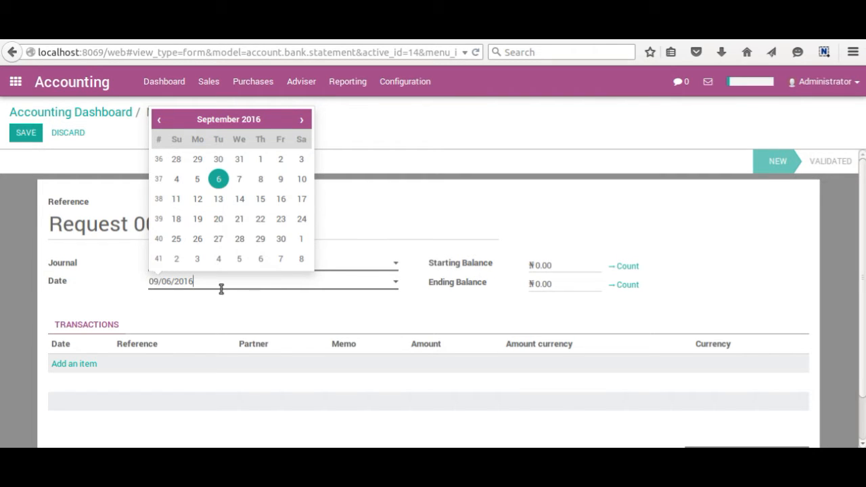
pyautogui.click(389, 205)
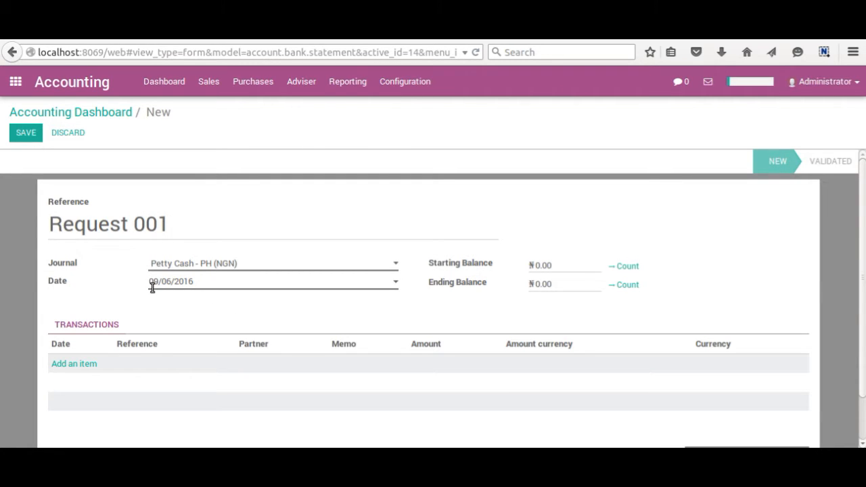
# Add a transaction line dated 09/01/2016 with the reference 001.
pyautogui.scroll(-1, 154, 377)
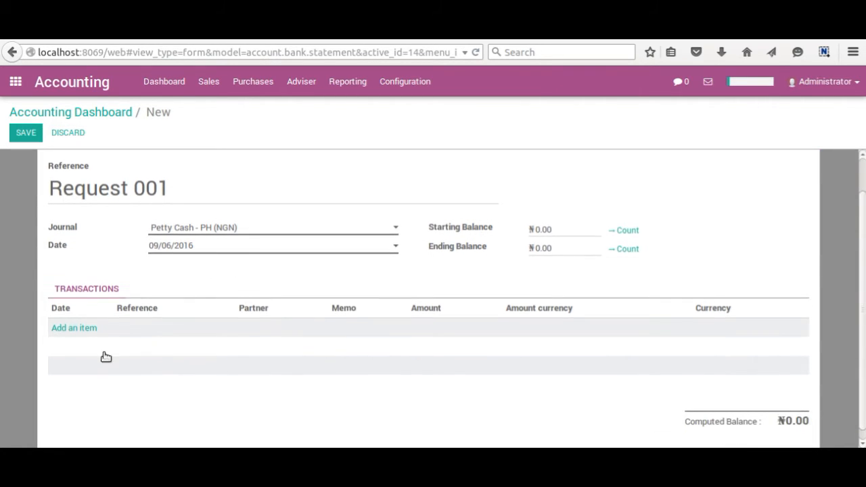
pyautogui.click(75, 330)
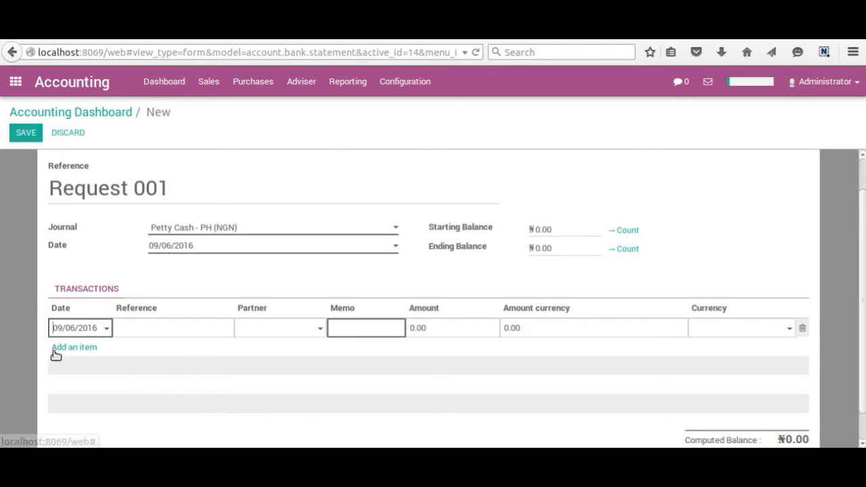
pyautogui.click(95, 330)
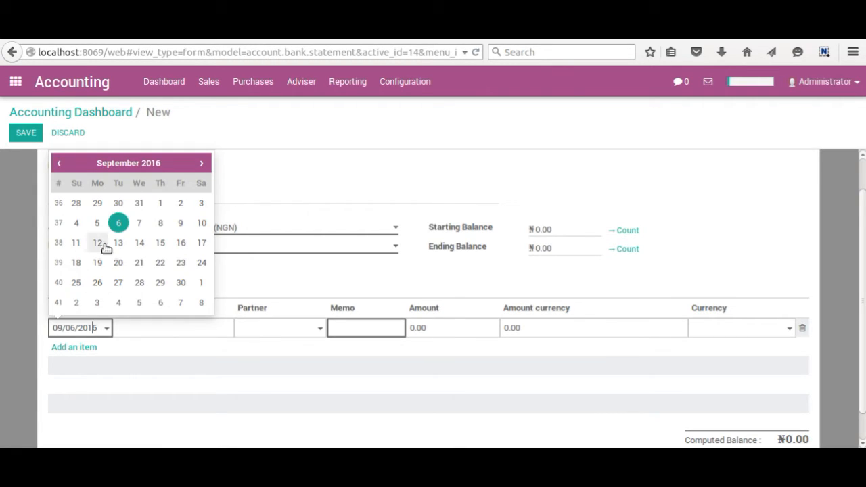
pyautogui.click(161, 205)
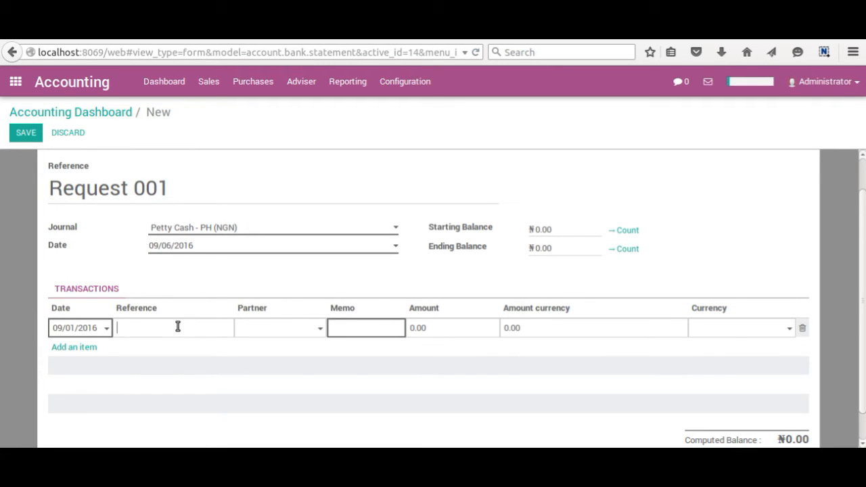
pyautogui.write('001')
# Set the first transaction's memo to "10liters of diesel for office generator".
pyautogui.click(344, 328)
pyautogui.write('Genera')
pyautogui.press('BackSpace')
pyautogui.press('BackSpace')
pyautogui.press('BackSpace')
pyautogui.press('BackSpace')
pyautogui.press('BackSpace')
pyautogui.press('BackSpace')
pyautogui.write('10')
pyautogui.press('BackSpace')
pyautogui.write('0 liters of diese')
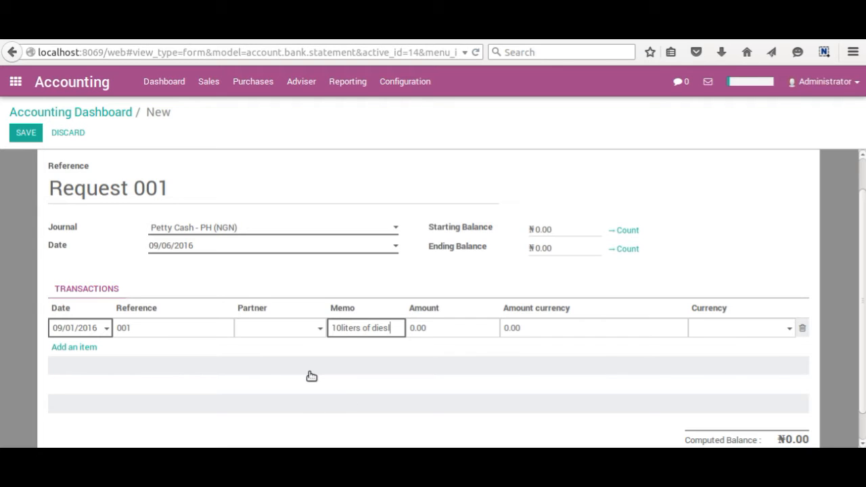
pyautogui.write('l for of')
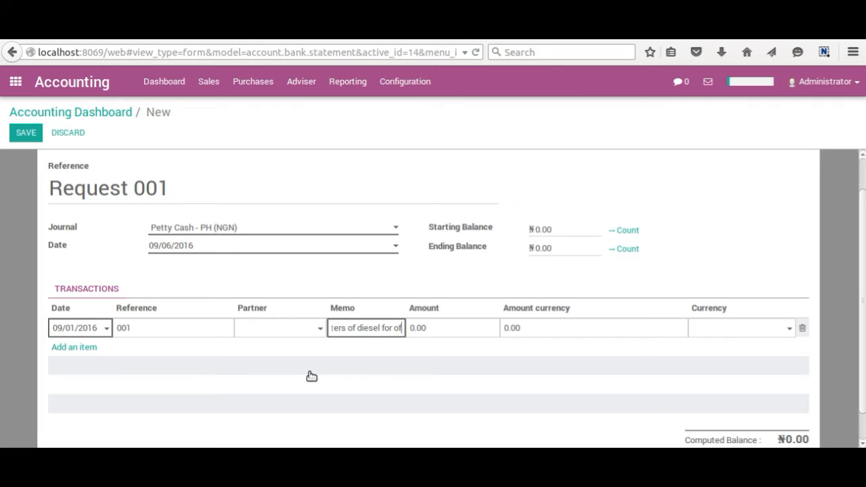
pyautogui.write('fice generator')
# Set the diesel transaction's amount to -2000.
pyautogui.click(446, 328)
pyautogui.hotkey('ctrl', 'a')
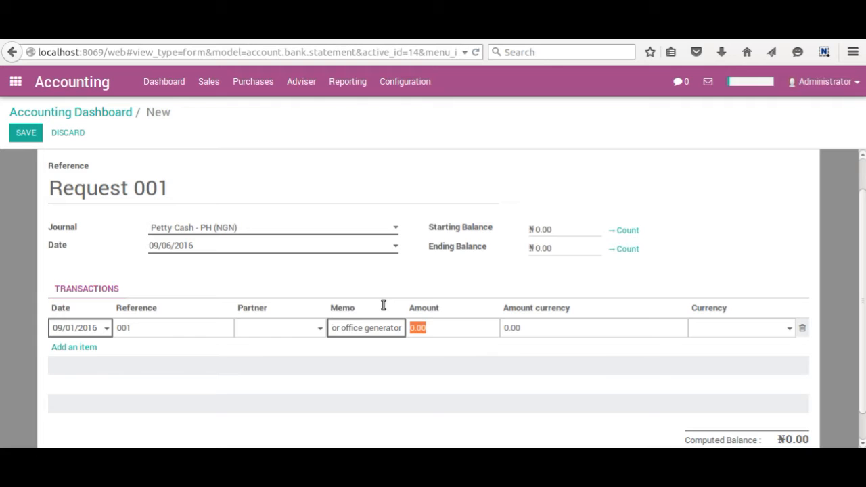
pyautogui.write('-')
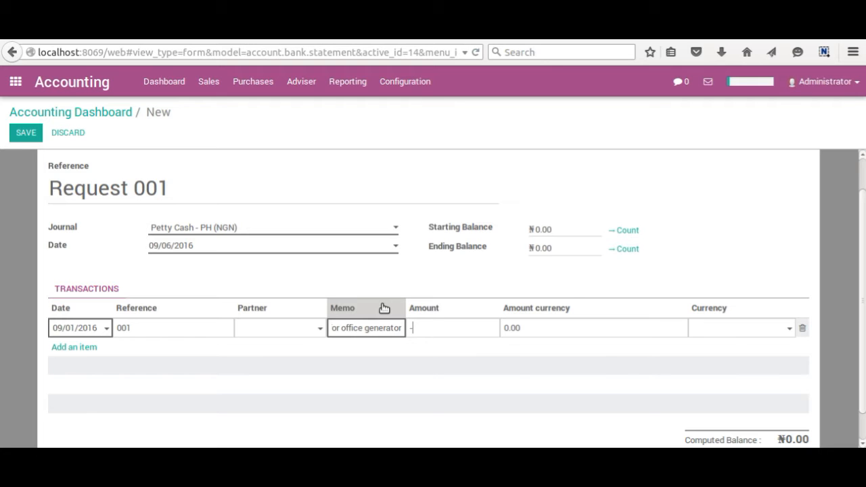
pyautogui.write('2')
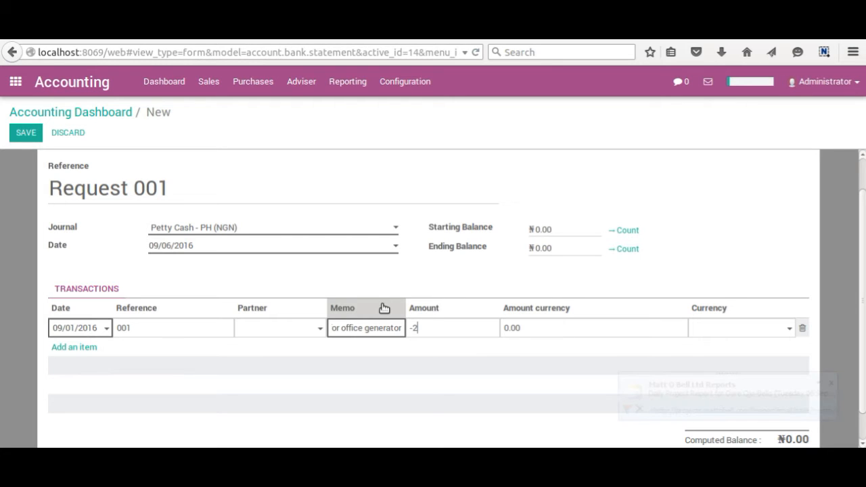
pyautogui.write('000')
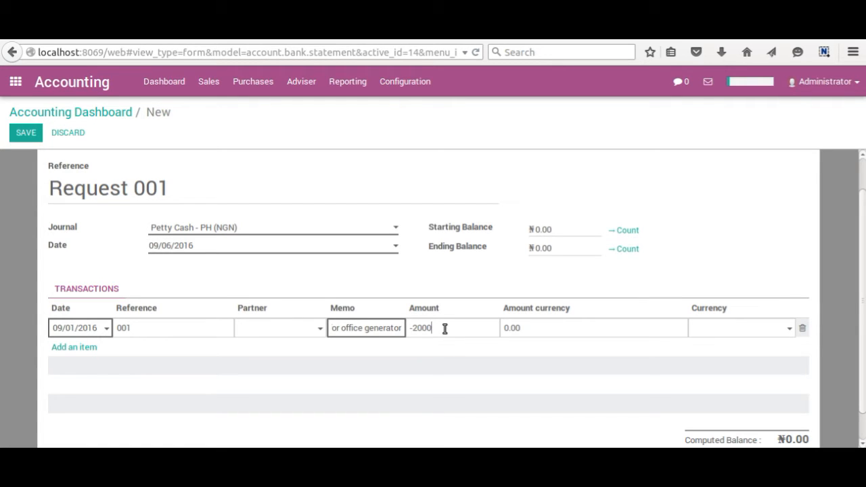
# Add a second transaction line dated 09/04/2016 with the memo "flight ticket to Abuja".
pyautogui.scroll(-1, 445, 328)
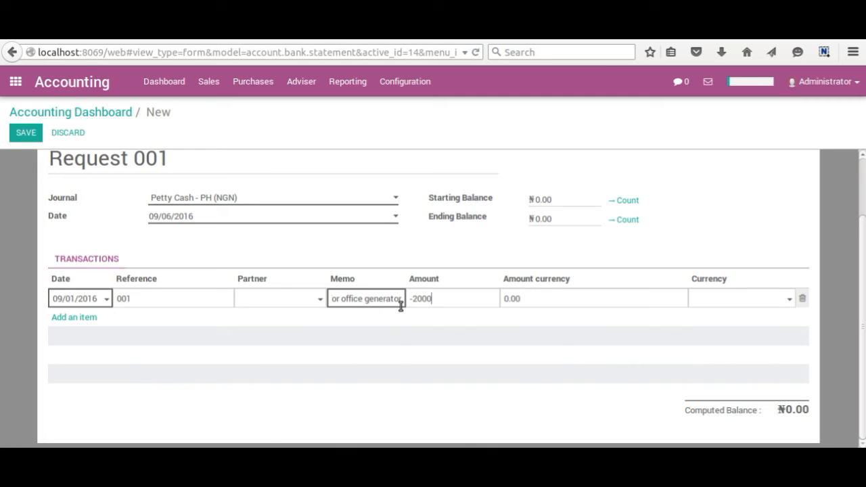
pyautogui.click(71, 319)
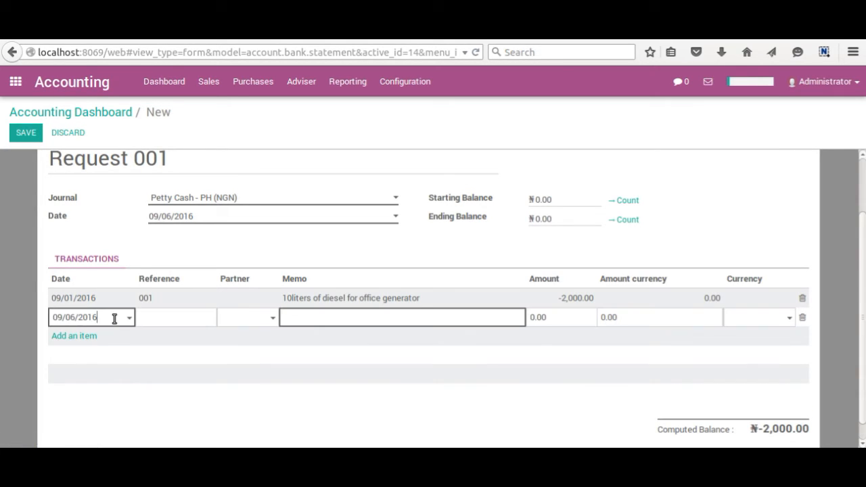
pyautogui.click(130, 320)
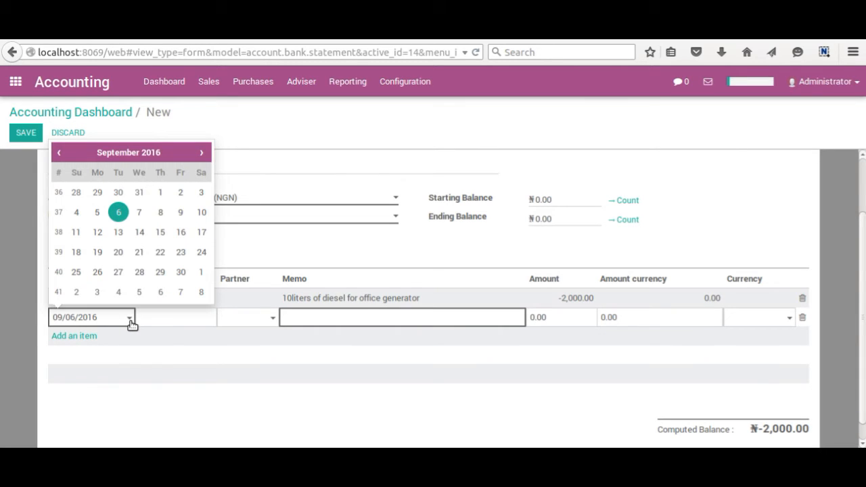
pyautogui.click(78, 214)
pyautogui.click(321, 324)
pyautogui.write('fl')
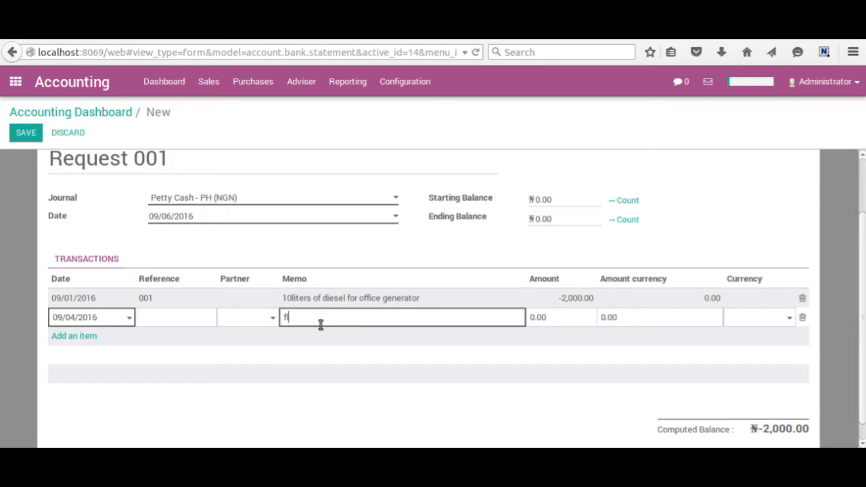
pyautogui.write('ight ticket tto')
pyautogui.press('BackSpace')
pyautogui.press('BackSpace')
pyautogui.press('BackSpace')
pyautogui.write('o Abuja')
# Set the flight ticket transaction's amount to -30000 and remove the extra blank line added below it.
pyautogui.click(564, 317)
pyautogui.moveTo(564, 317); pyautogui.dragTo(520, 314)
pyautogui.write('-30000')
pyautogui.click(78, 337)
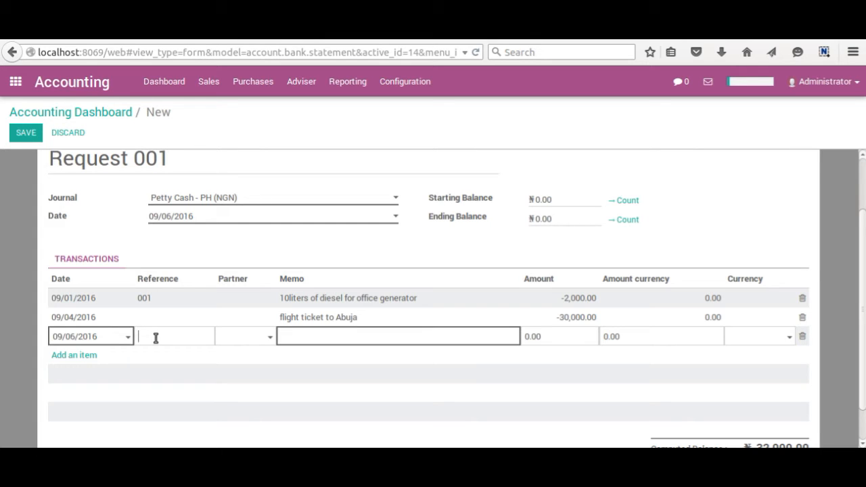
pyautogui.click(803, 337)
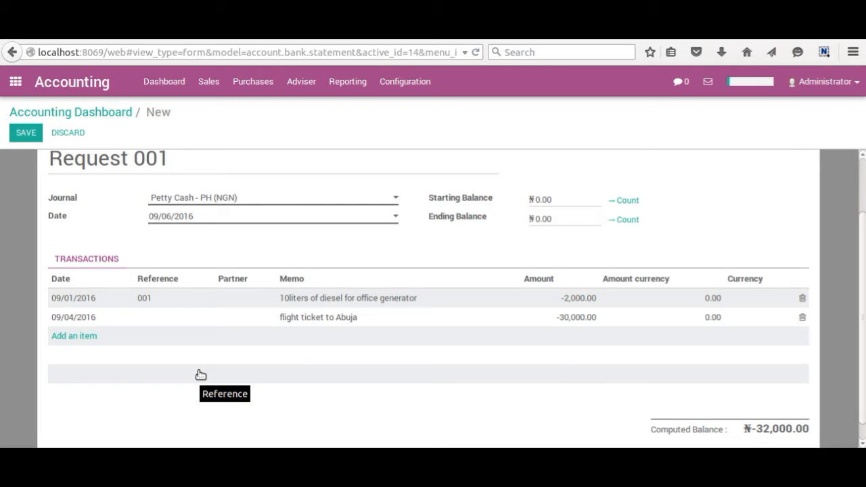
# Save the Request 001 statement and open its reconciliation.
pyautogui.scroll(2, 201, 375)
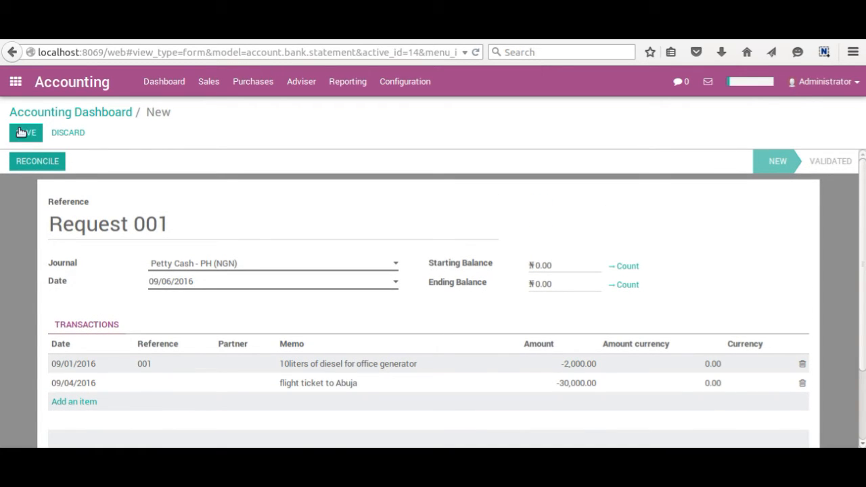
pyautogui.click(27, 134)
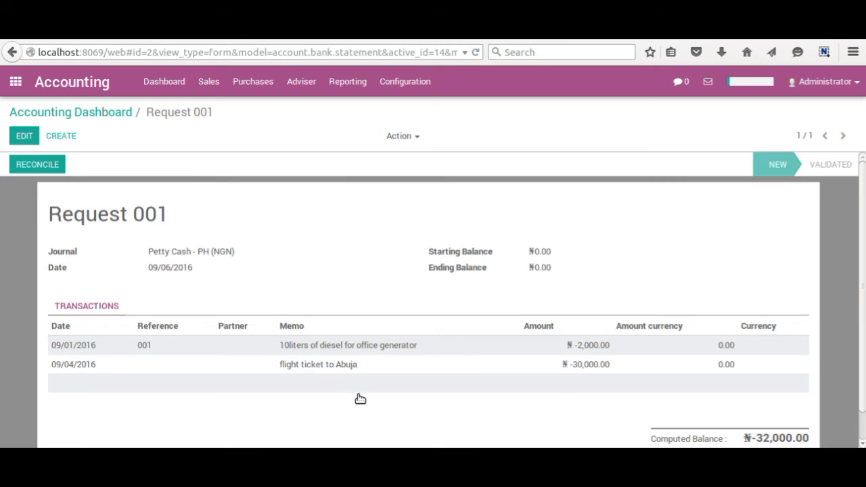
pyautogui.click(38, 166)
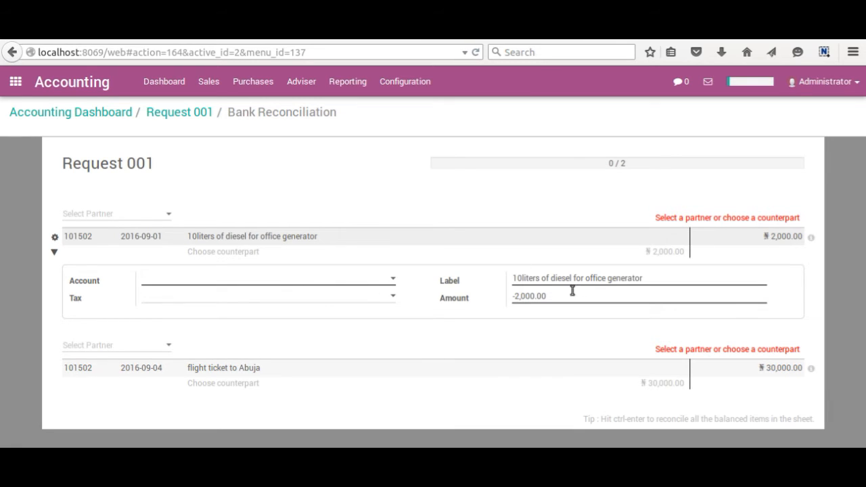
# Try 212301 Generator Running Cost as the diesel transaction's counterpart account and remove that counterpart again.
pyautogui.click(331, 283)
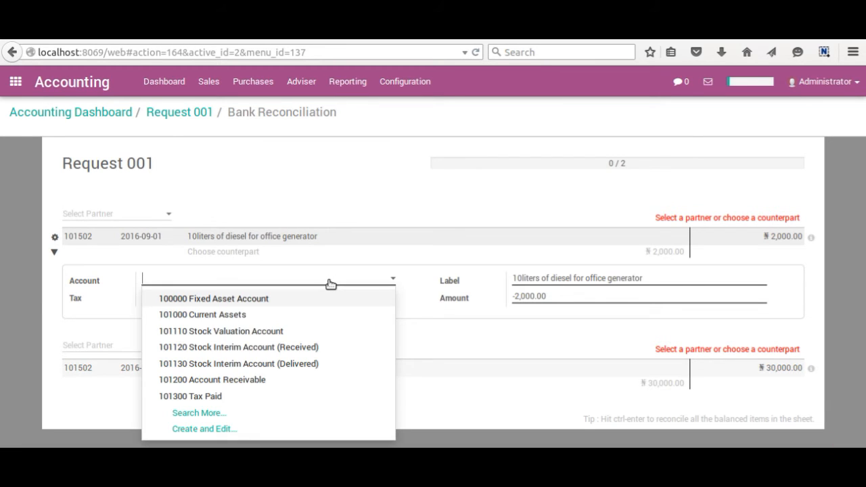
pyautogui.write('gene')
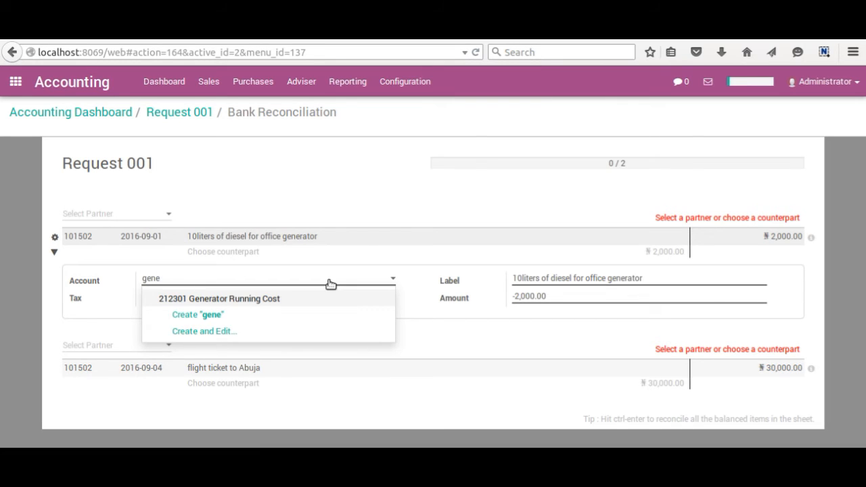
pyautogui.click(241, 301)
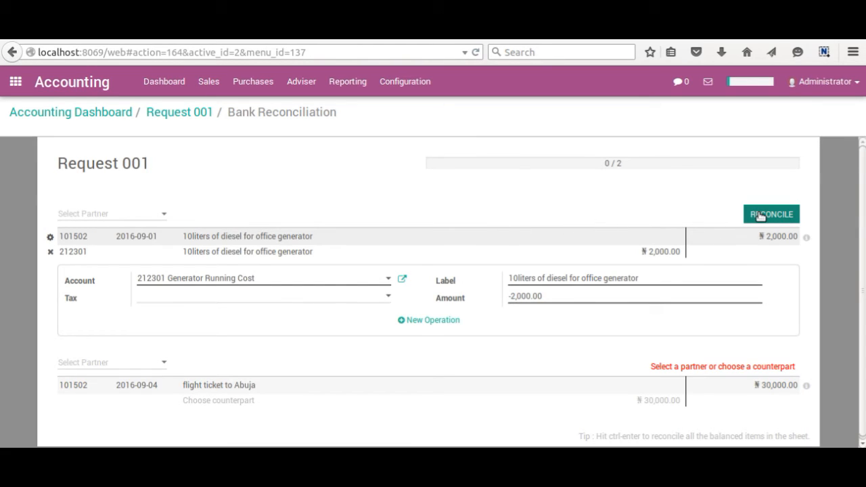
pyautogui.click(49, 251)
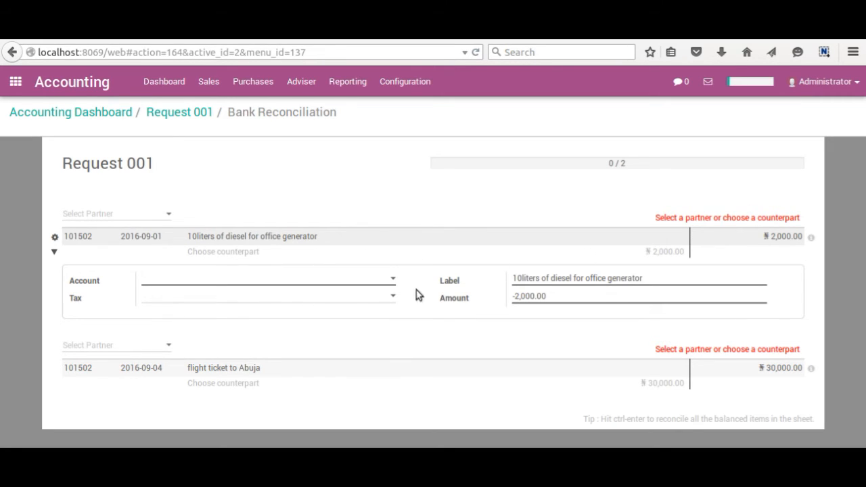
# Assign 212301 Generator Running Cost as the diesel transaction's counterpart account and reconcile that transaction.
pyautogui.click(249, 281)
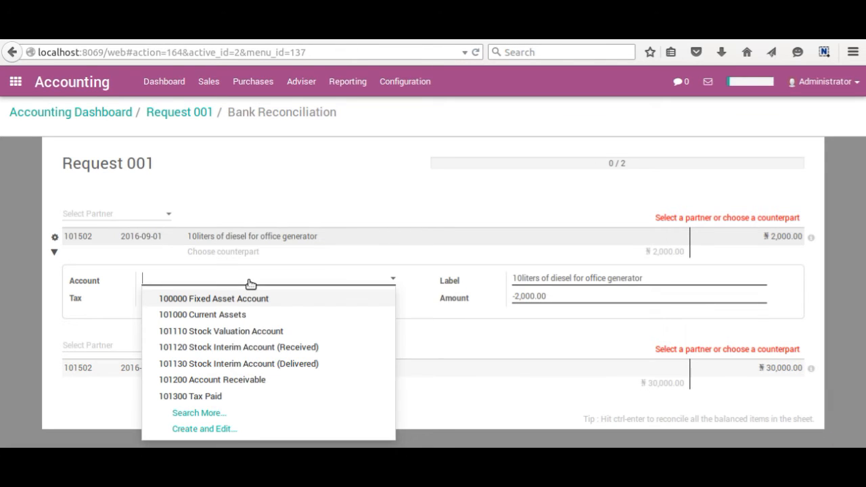
pyautogui.write('diesl')
pyautogui.press('BackSpace')
pyautogui.write('e')
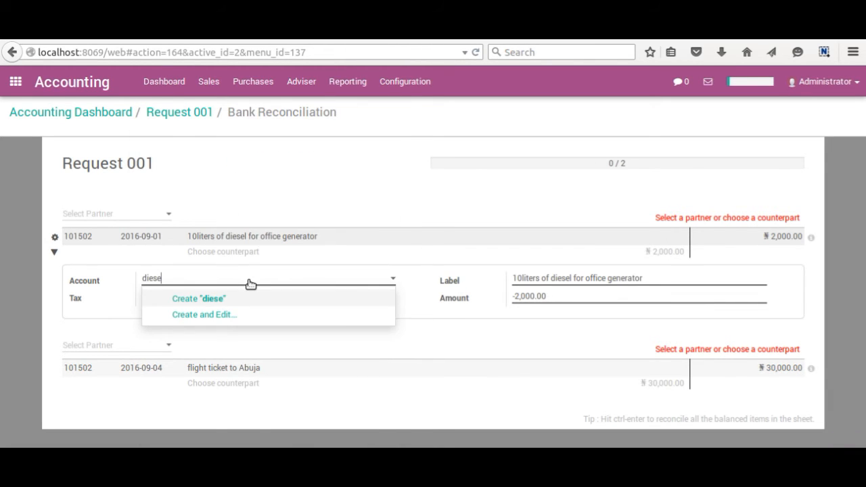
pyautogui.write('gener')
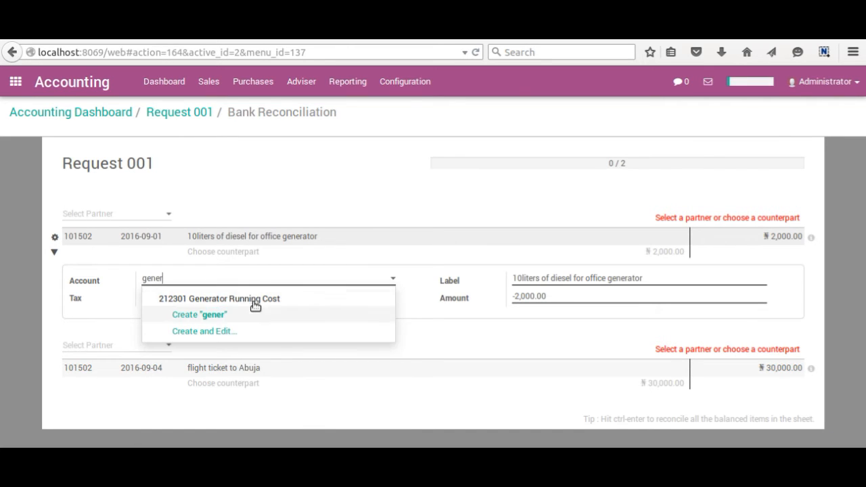
pyautogui.click(254, 299)
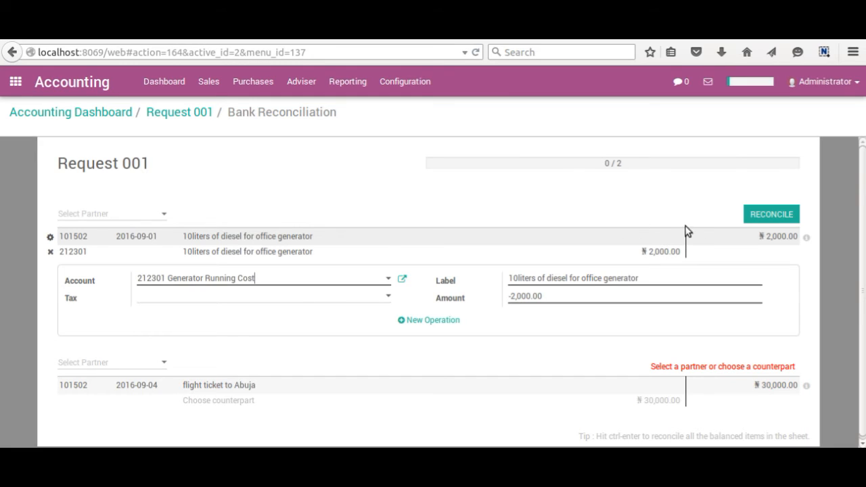
pyautogui.click(772, 216)
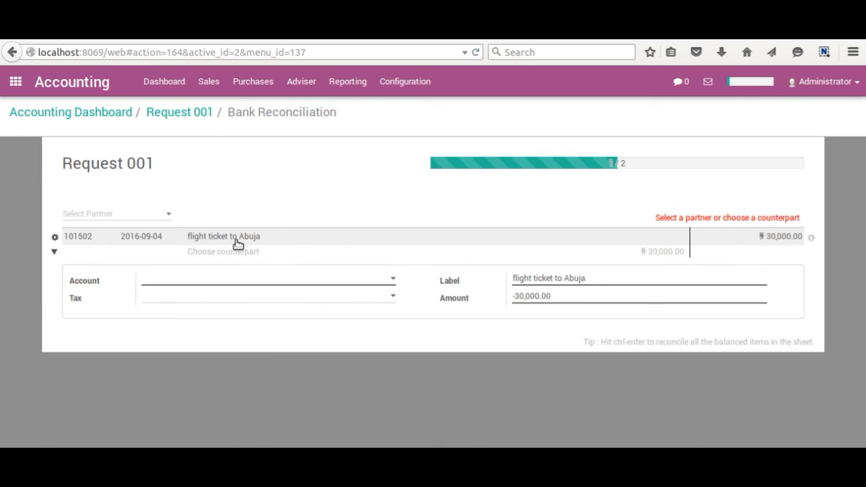
# Try 212302 Flight Tickets as the counterpart account for the full flight ticket transaction and remove that counterpart again.
pyautogui.click(262, 282)
pyautogui.write('t')
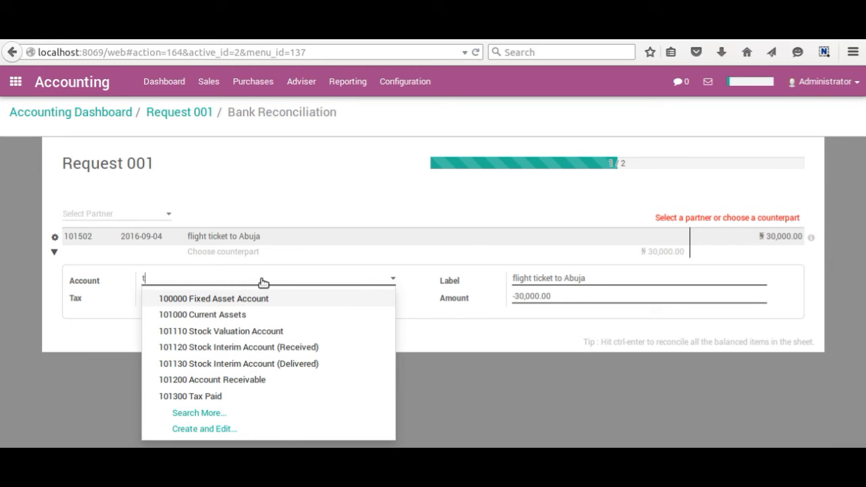
pyautogui.write('r')
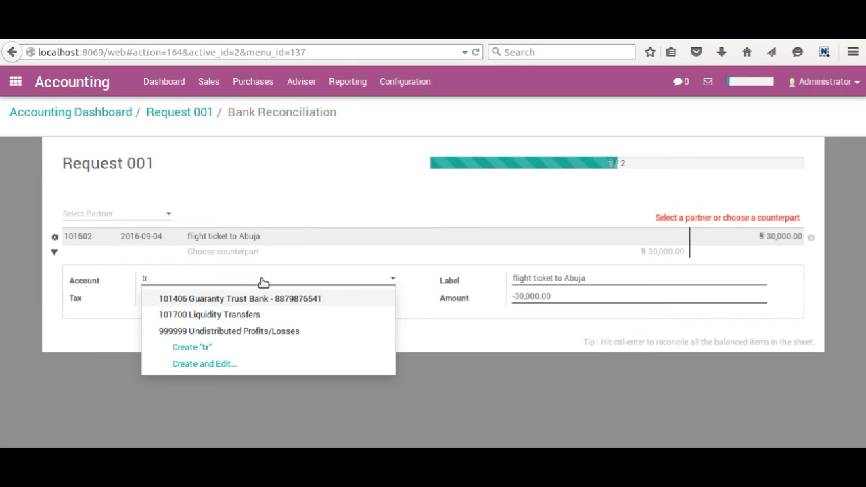
pyautogui.write('a')
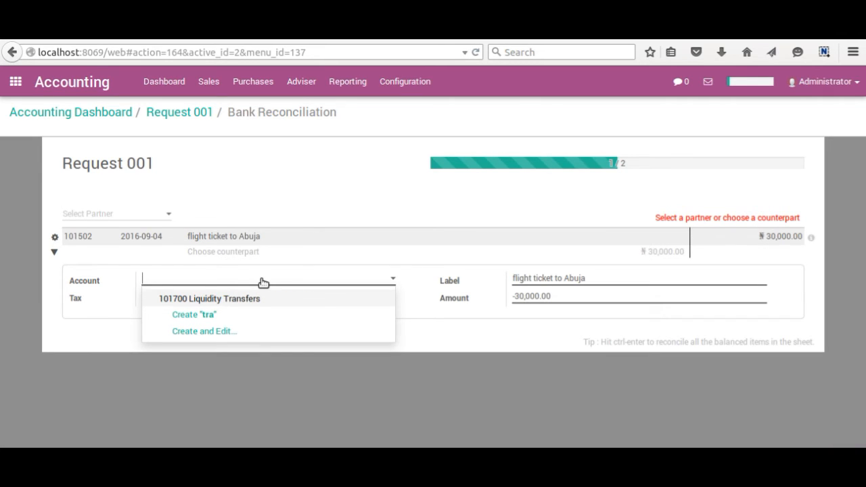
pyautogui.write('flight')
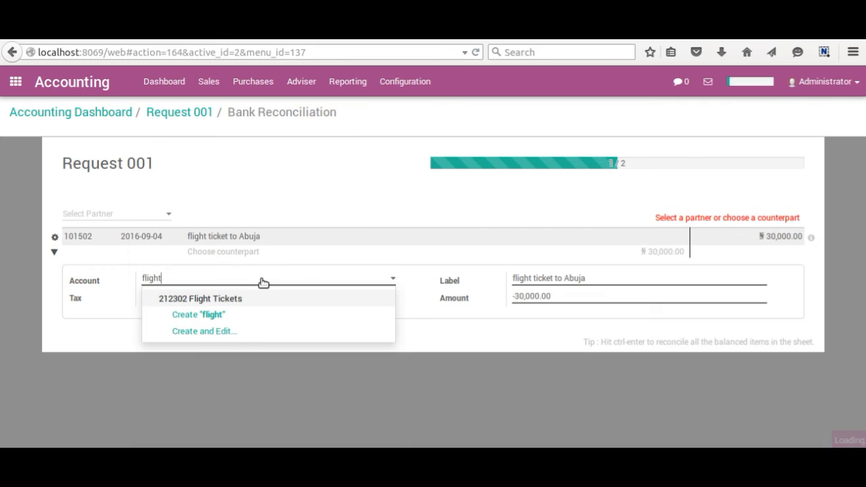
pyautogui.click(230, 306)
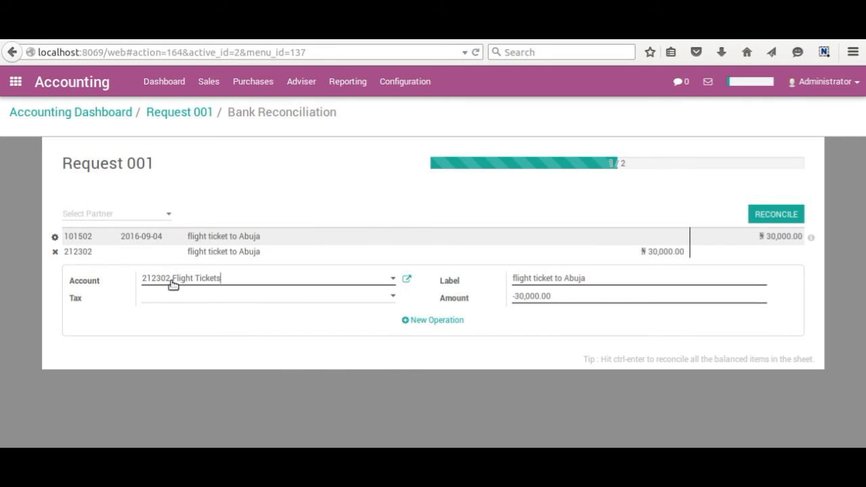
pyautogui.click(655, 252)
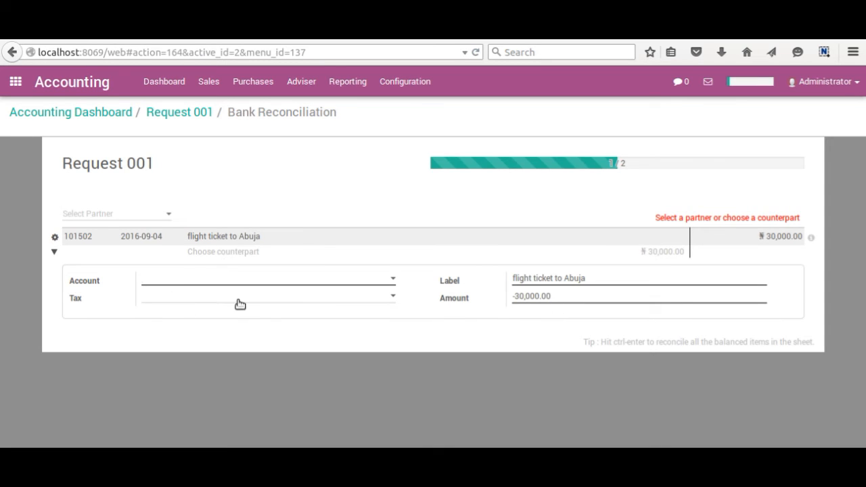
# Add 220001 Govt Rates & Levies as a counterpart of the flight ticket transaction with the amount -10000.
pyautogui.click(300, 280)
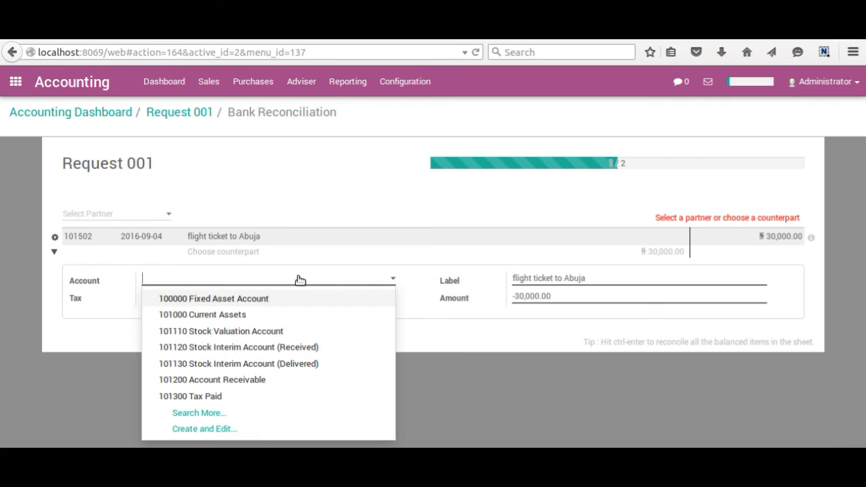
pyautogui.write('lev')
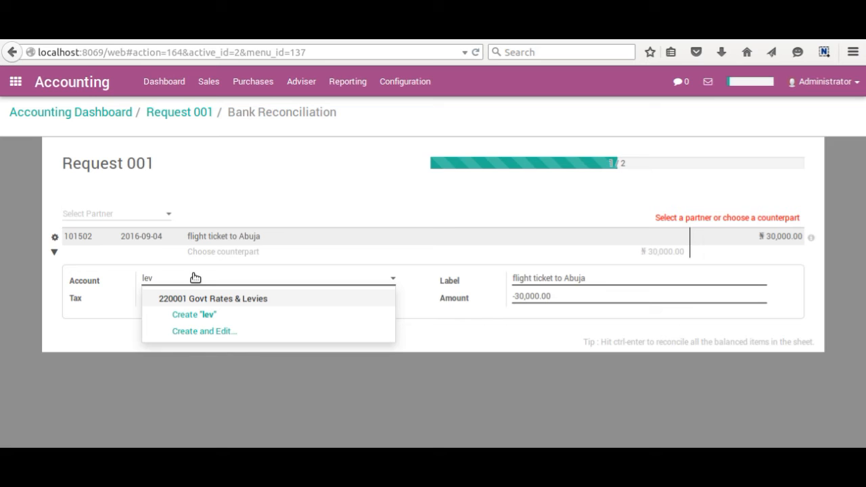
pyautogui.click(197, 299)
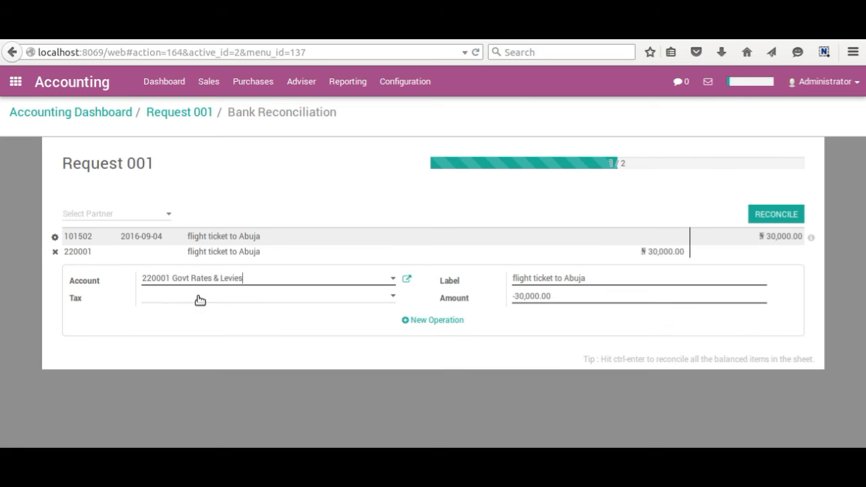
pyautogui.click(560, 296)
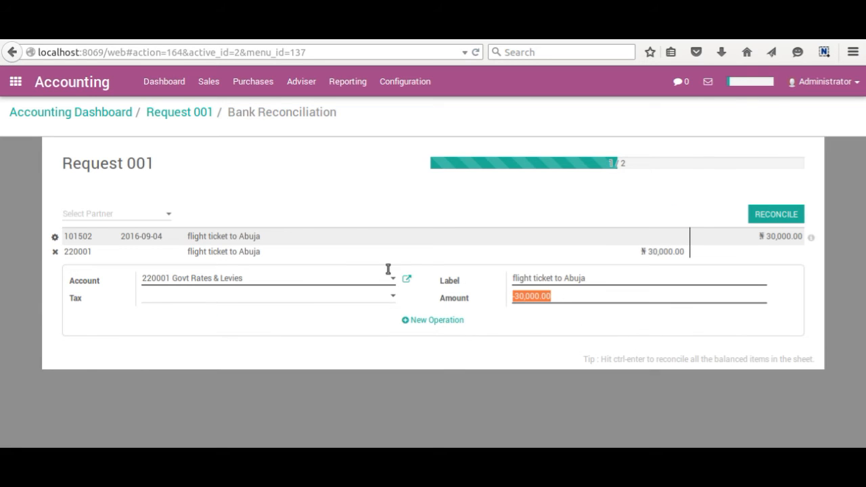
pyautogui.write('-2')
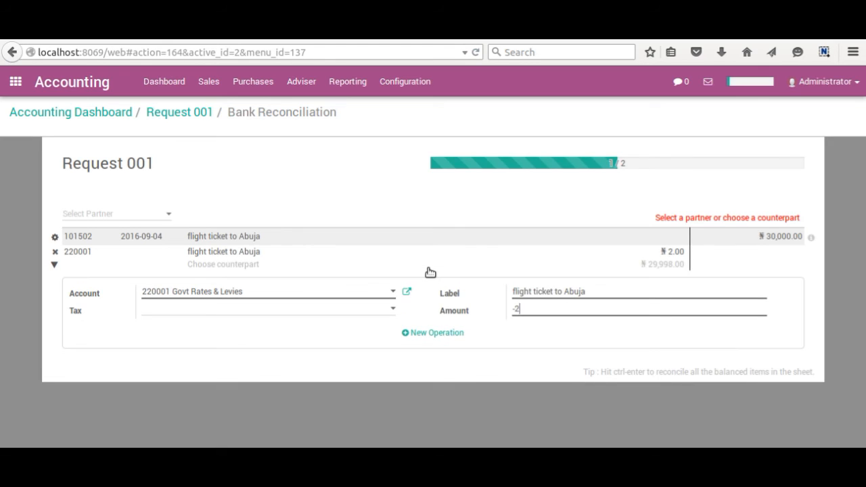
pyautogui.write('10000')
# Label the Govt Rates & Levies counterpart "Levies charged by Road Safety".
pyautogui.moveTo(587, 292); pyautogui.dragTo(502, 287)
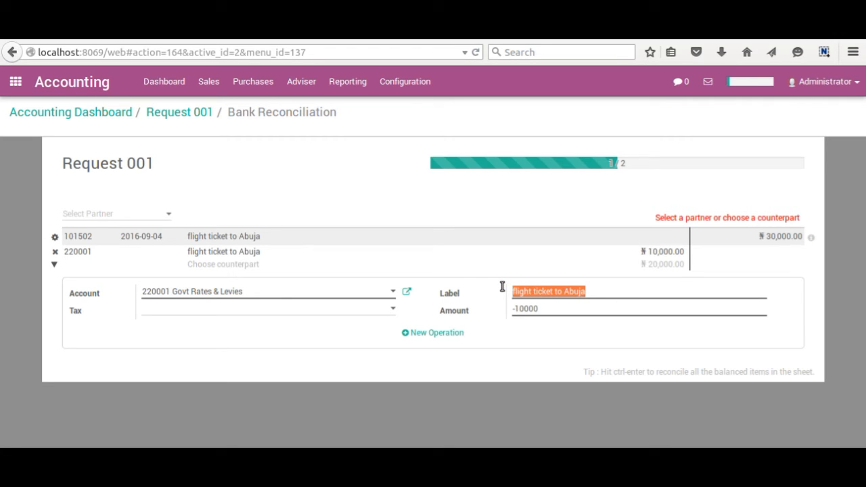
pyautogui.write('Leview')
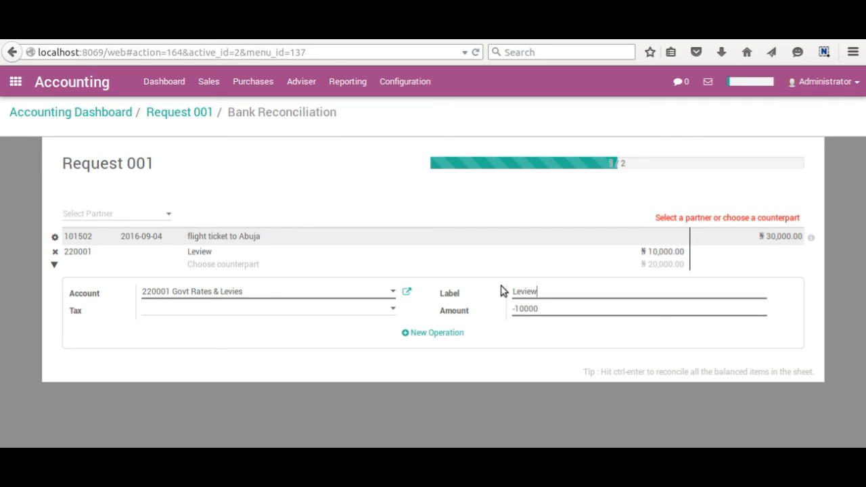
pyautogui.press('BackSpace')
pyautogui.write('s charged by ')
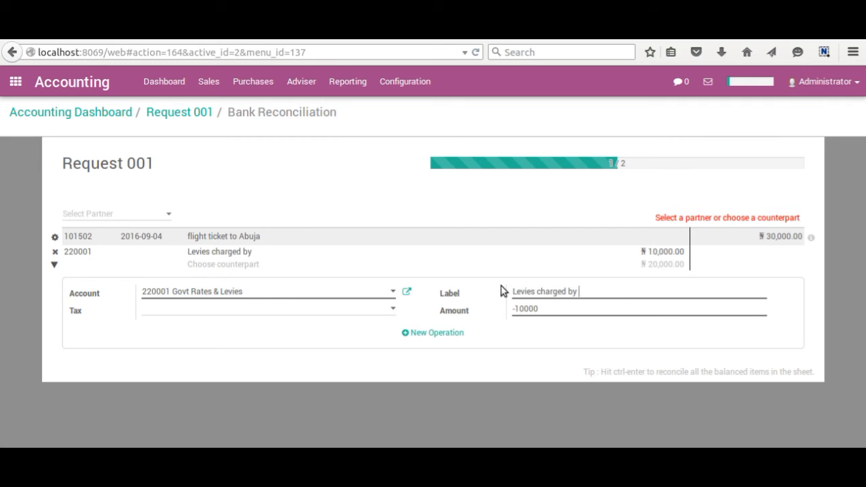
pyautogui.write('Road afet')
pyautogui.press('BackSpace')
pyautogui.press('BackSpace')
pyautogui.press('BackSpace')
pyautogui.press('BackSpace')
pyautogui.press('BackSpace')
pyautogui.write('Safety')
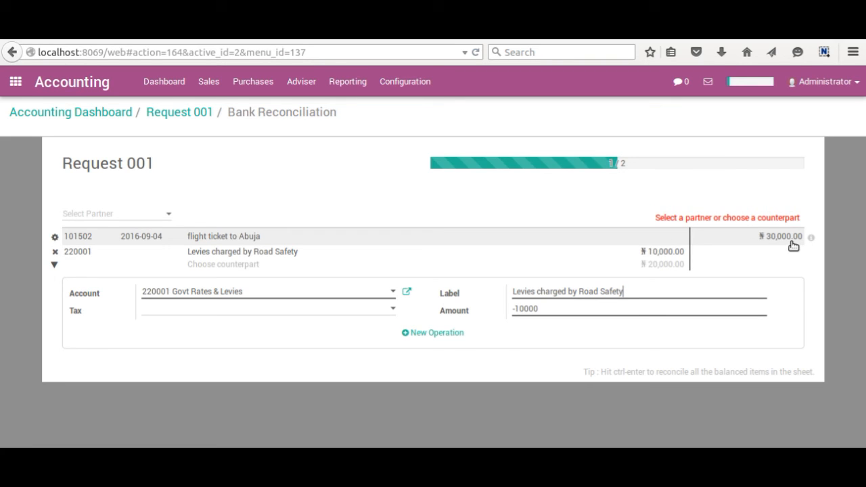
# Add a second counterpart on 212302 Flight Tickets for the remaining -20,000.00 and reconcile the flight ticket transaction.
pyautogui.click(433, 335)
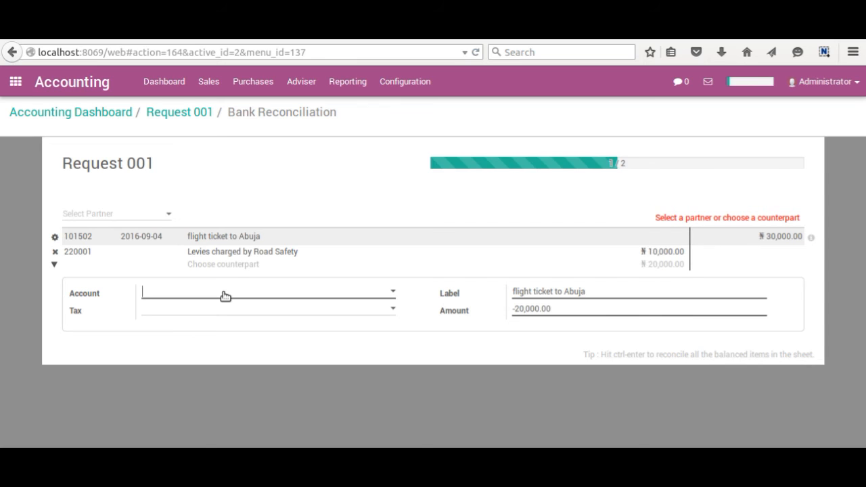
pyautogui.click(279, 298)
pyautogui.write('flight')
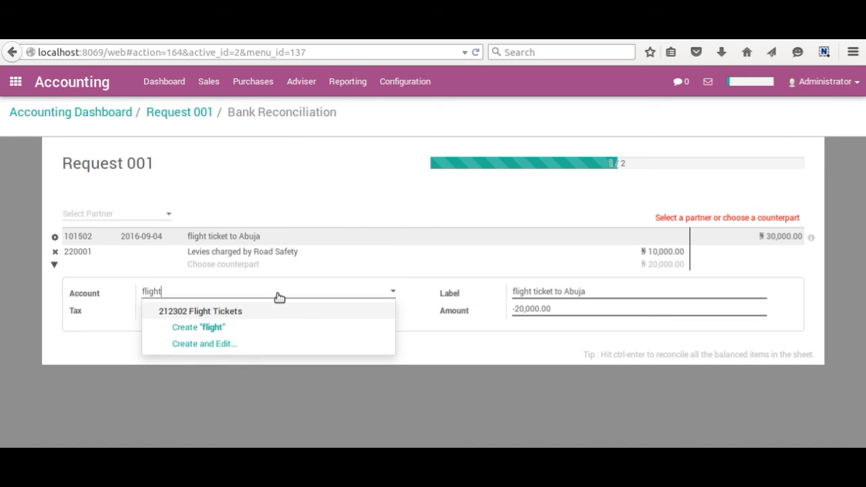
pyautogui.click(234, 318)
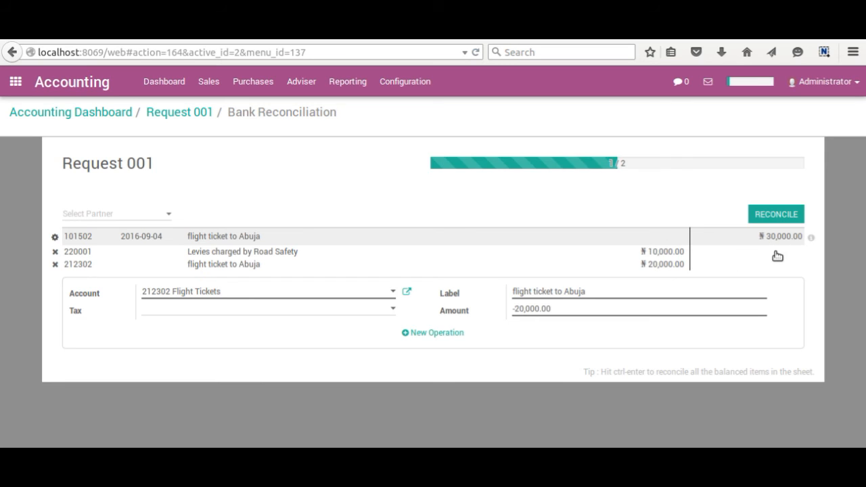
pyautogui.click(780, 215)
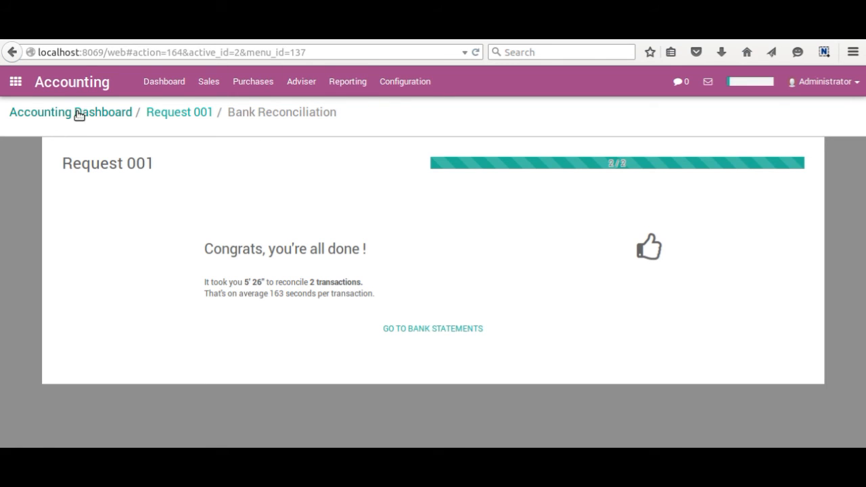
# Return to the Accounting Dashboard and check the Petty Cash - PH journal's balance.
pyautogui.click(165, 82)
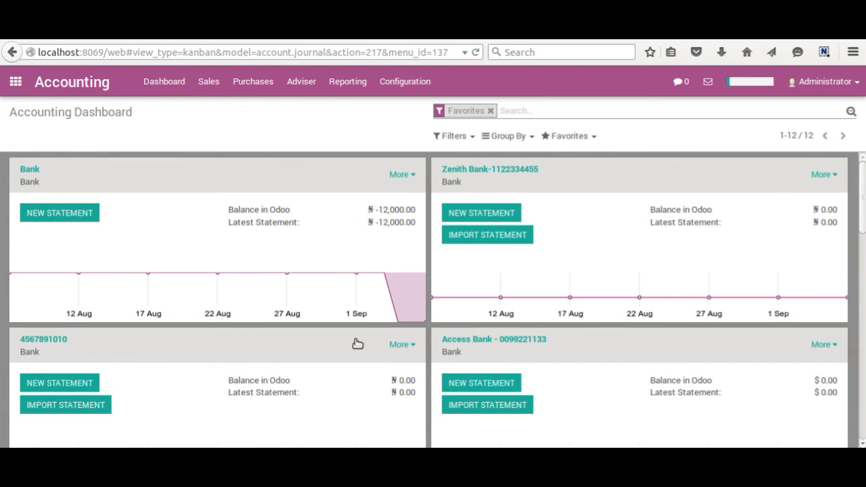
pyautogui.scroll(-3, 349, 324)
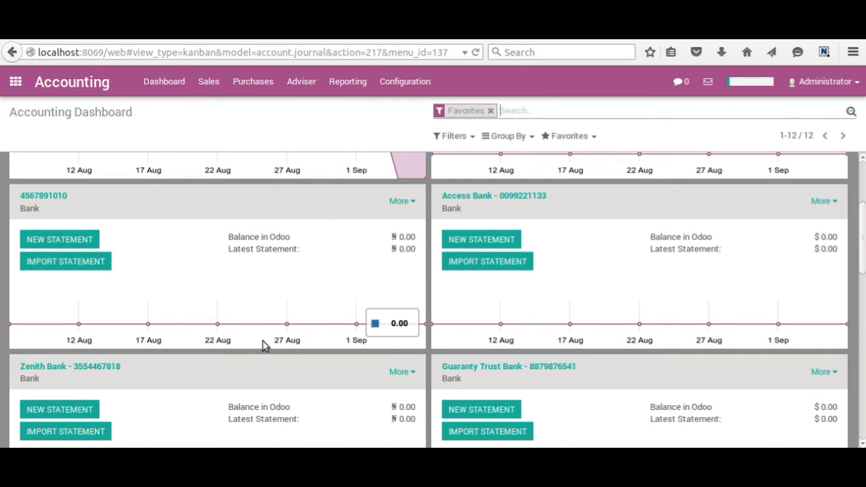
pyautogui.scroll(-7, 264, 345)
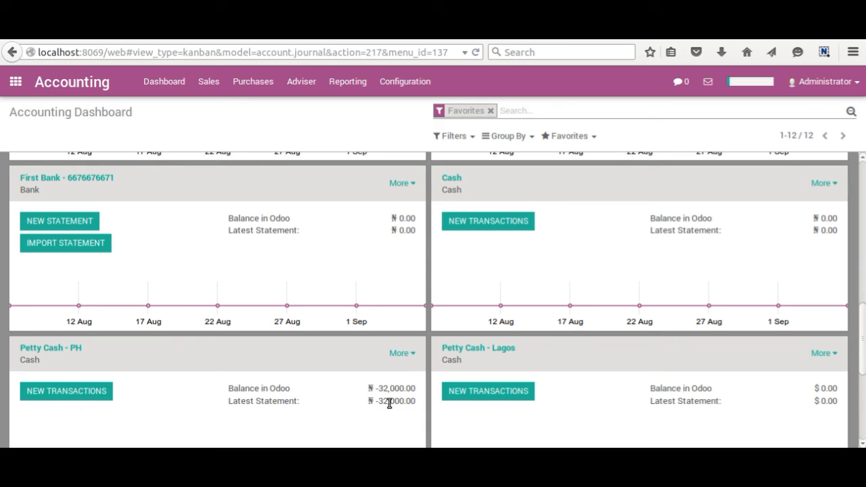
# Open the Balance Sheet report and expand Bank and Cash Accounts to examine the individual account balances.
pyautogui.click(348, 82)
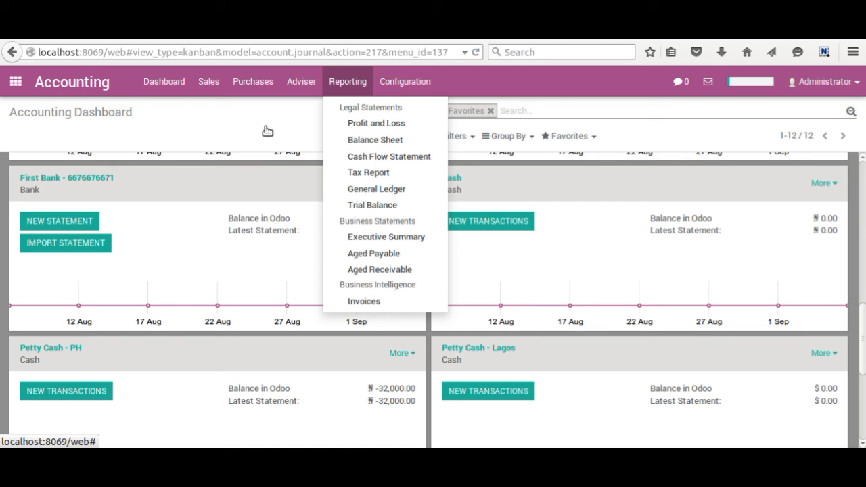
pyautogui.click(360, 142)
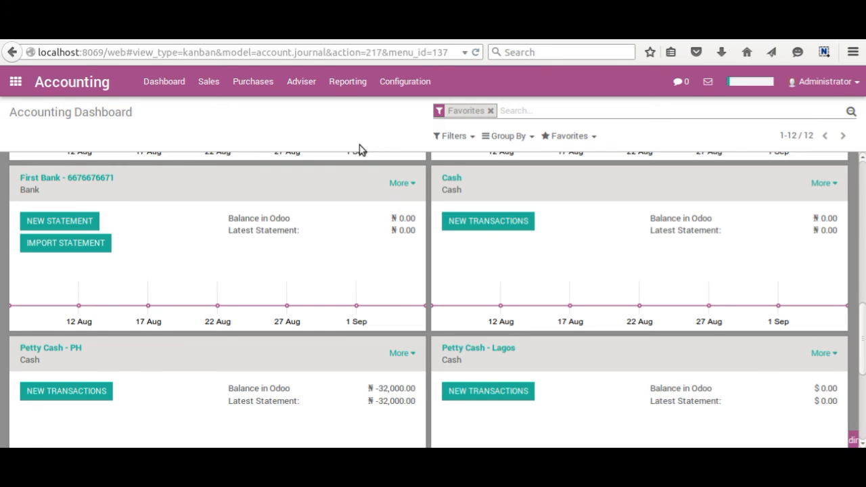
pyautogui.scroll(-2, 332, 300)
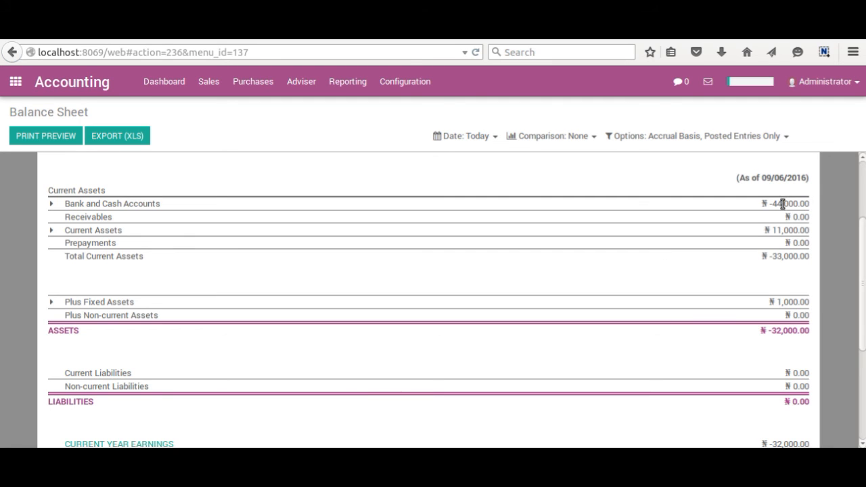
pyautogui.click(53, 206)
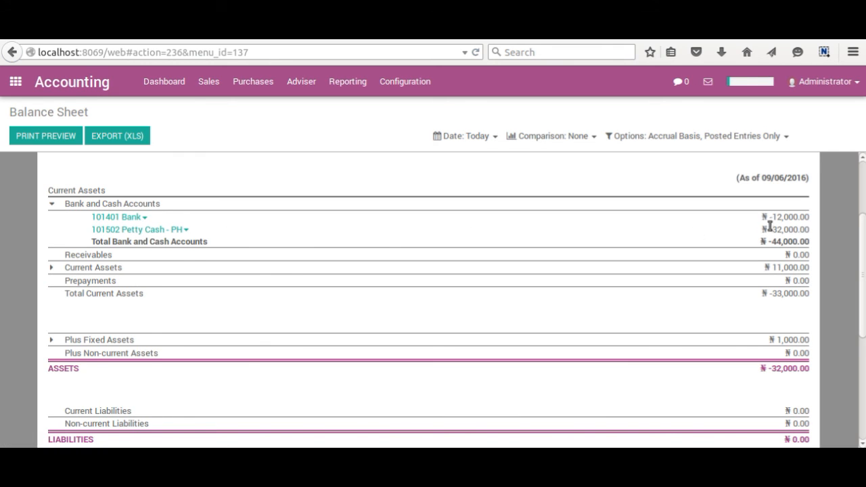
# Open the General Ledger for 101502 Petty Cash - PH from the Balance Sheet and examine its entries.
pyautogui.click(117, 232)
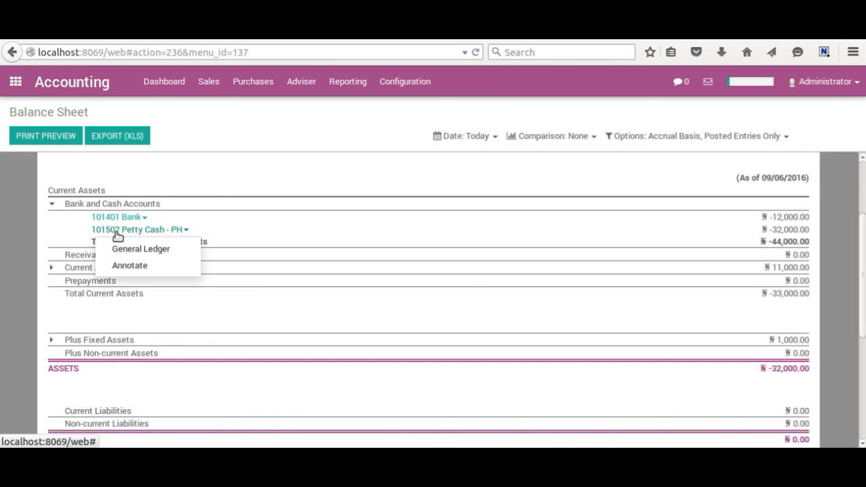
pyautogui.click(155, 249)
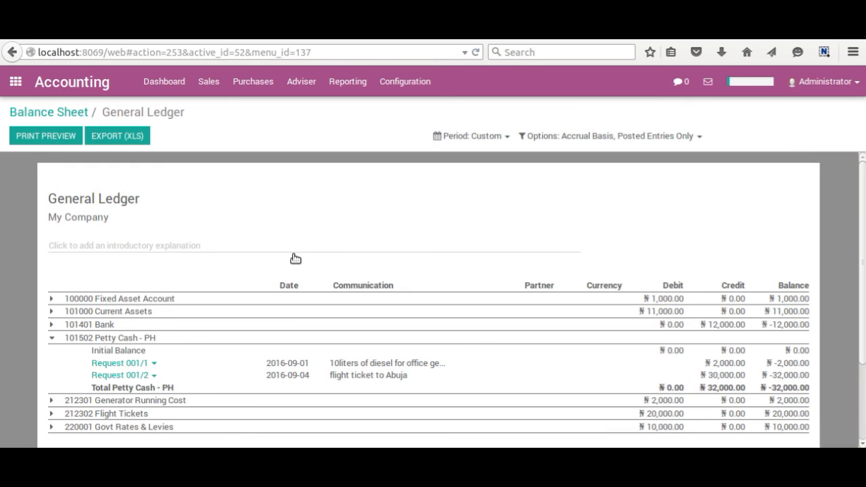
pyautogui.scroll(-3, 295, 258)
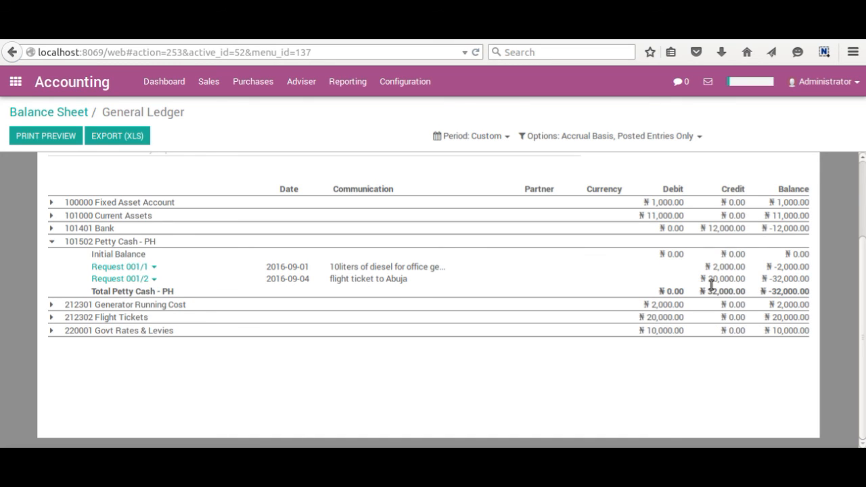
# View the journal entry behind Request 001/2 and examine its debit and credit items.
pyautogui.click(154, 268)
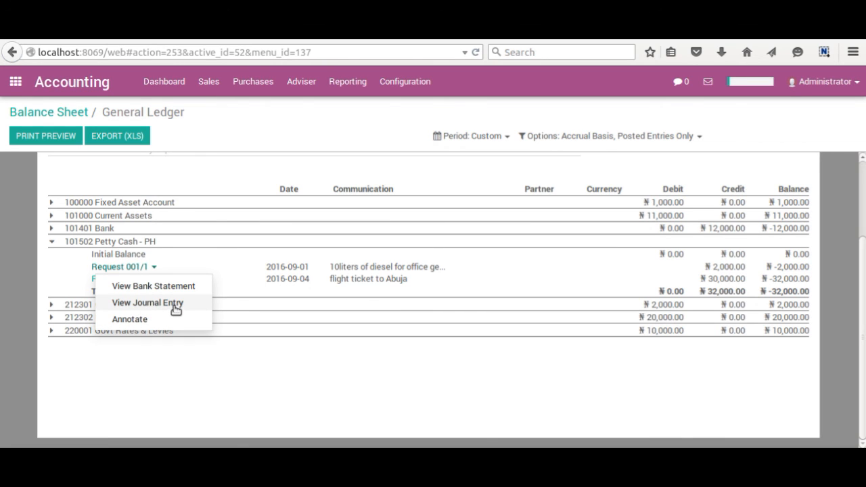
pyautogui.click(487, 290)
pyautogui.click(154, 280)
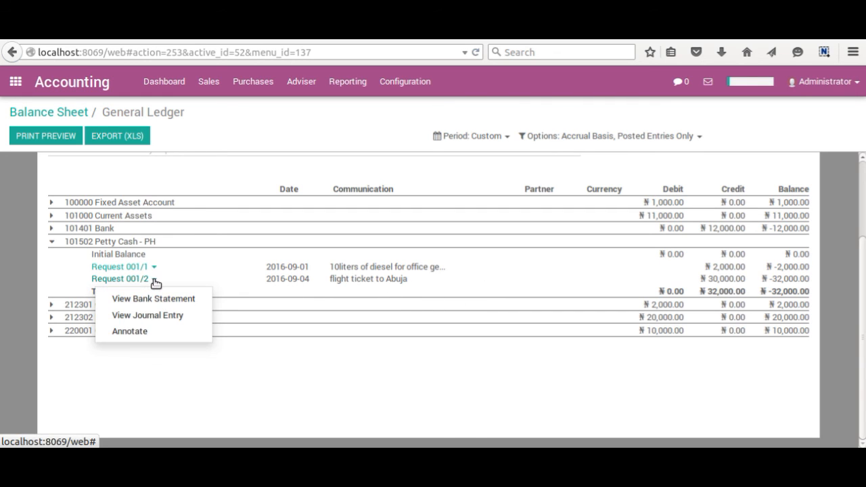
pyautogui.click(148, 317)
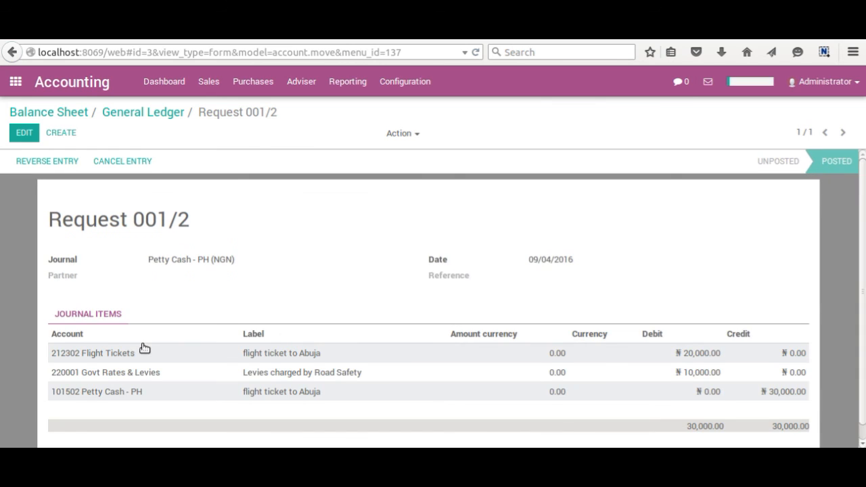
pyautogui.scroll(-1, 287, 372)
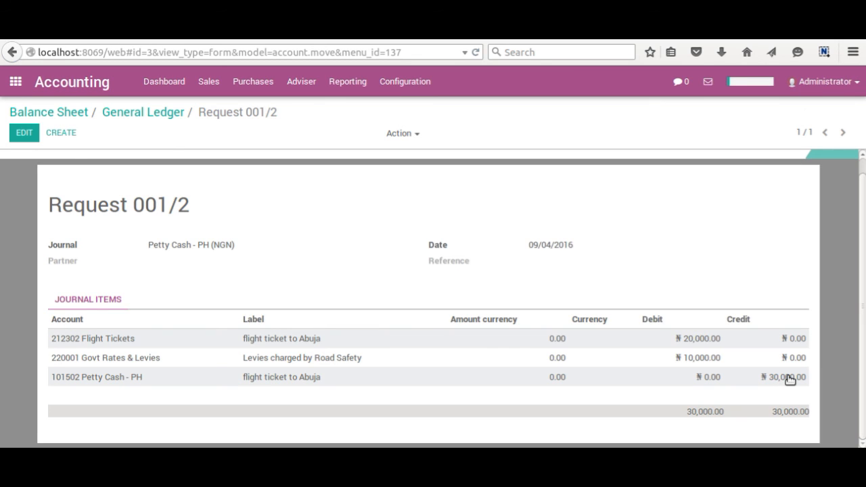
# Return to the General Ledger and view the bank statement behind Request 001/2, checking its transactions and computed balance.
pyautogui.click(127, 117)
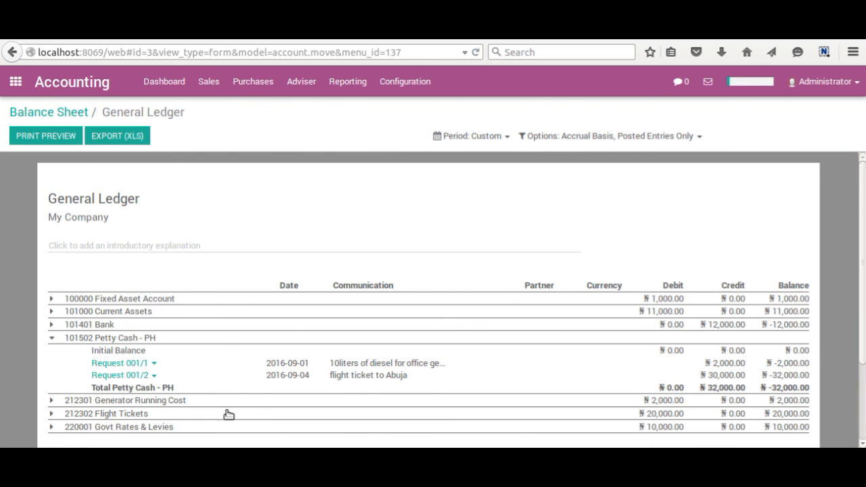
pyautogui.click(155, 377)
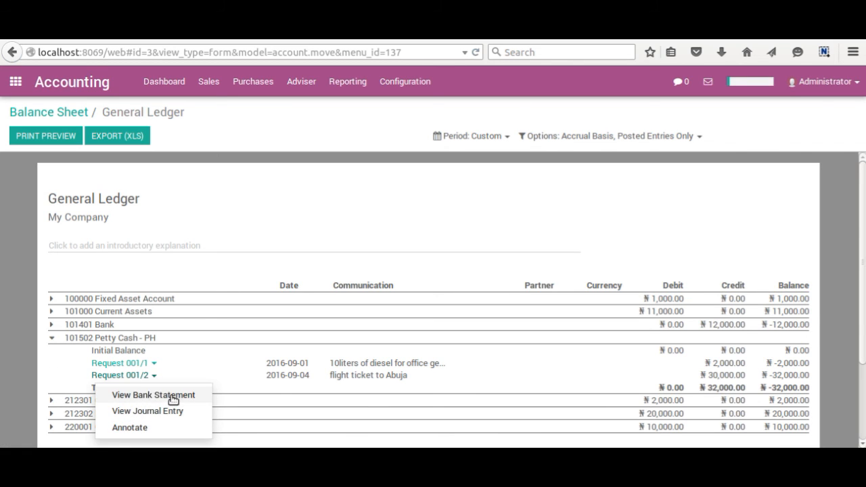
pyautogui.click(173, 400)
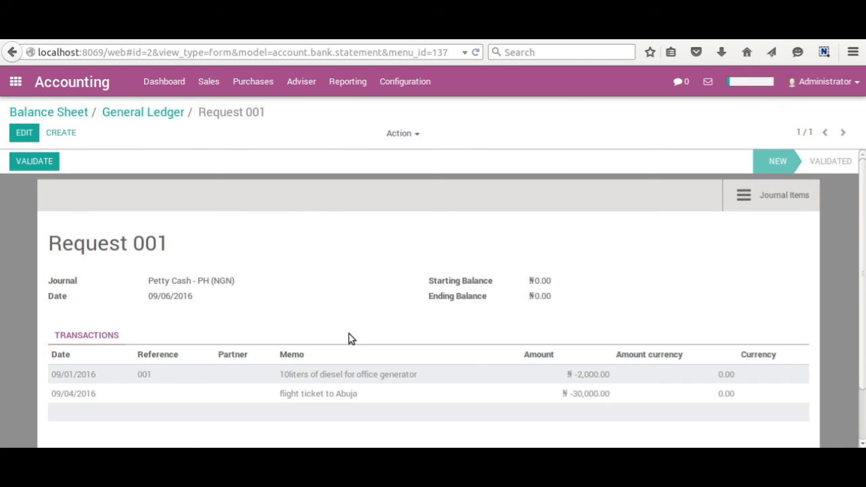
pyautogui.scroll(-2, 348, 333)
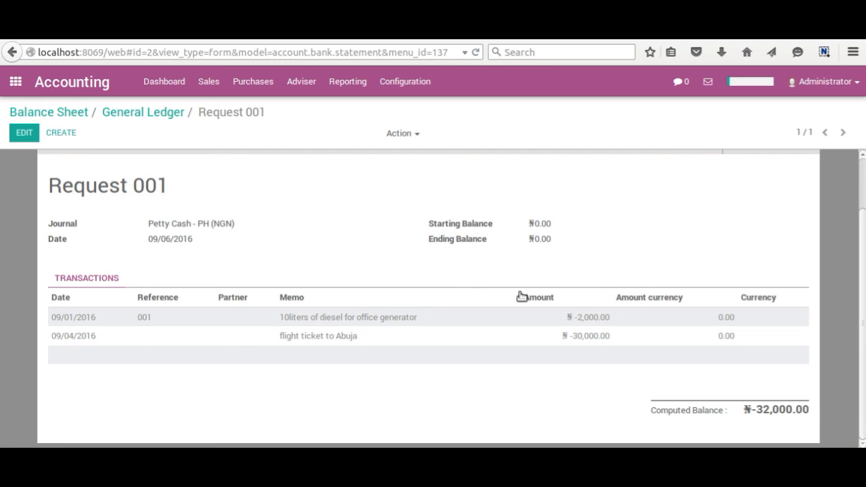
pyautogui.scroll(1, 538, 323)
pyautogui.scroll(1, 538, 323)
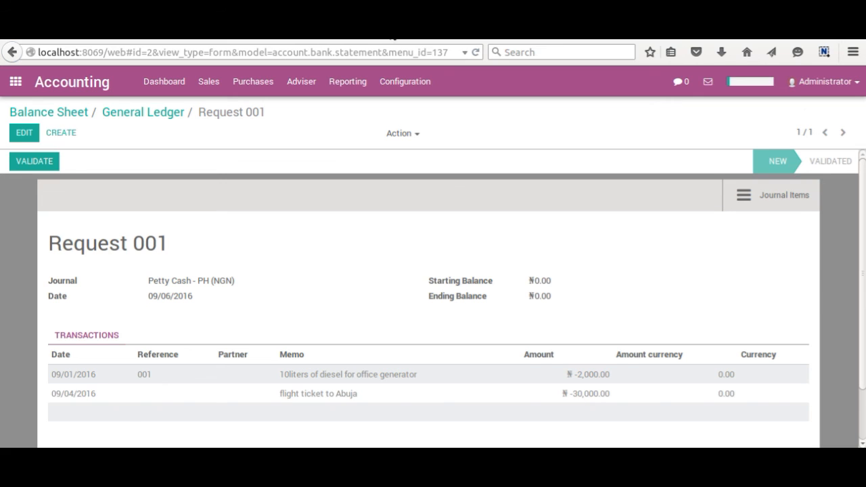
# Switch to the odoosme.com website.
pyautogui.click(393, 38)
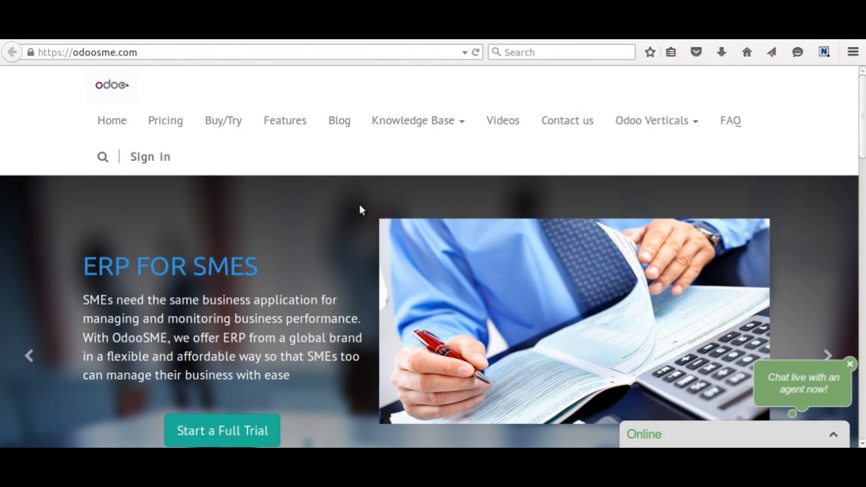